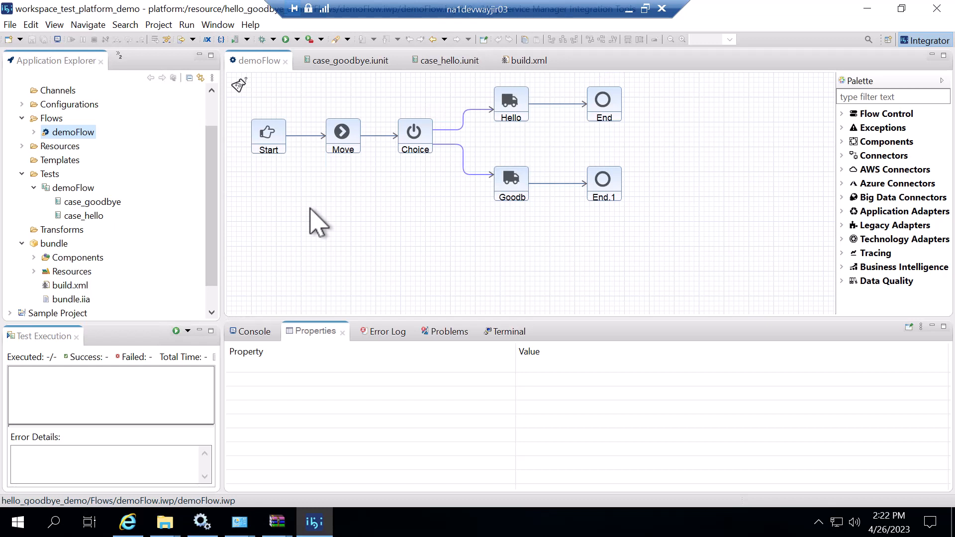
# Examine the properties of the Move, Choice, Hello and Goodbye objects in demoFlow, including expressions and payloads
pyautogui.click(59, 176)
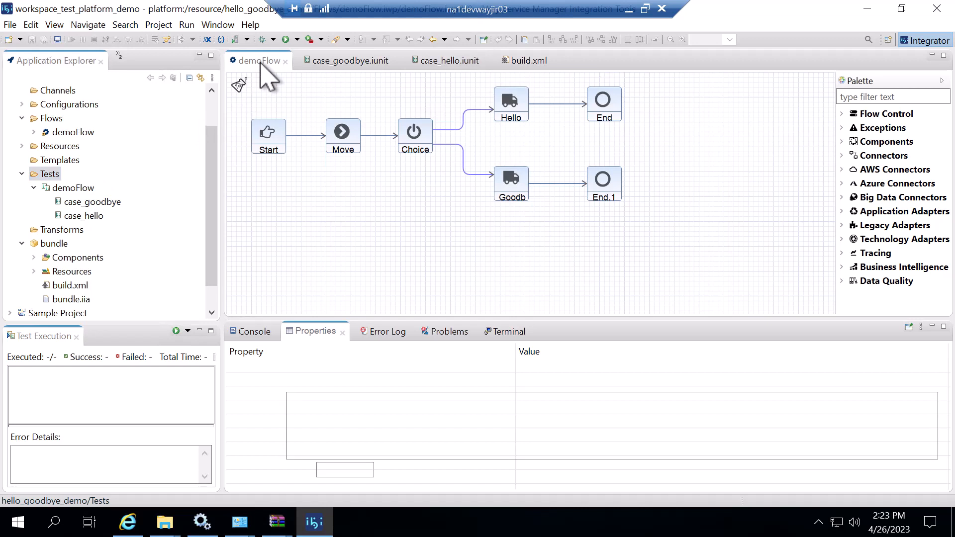
pyautogui.click(343, 143)
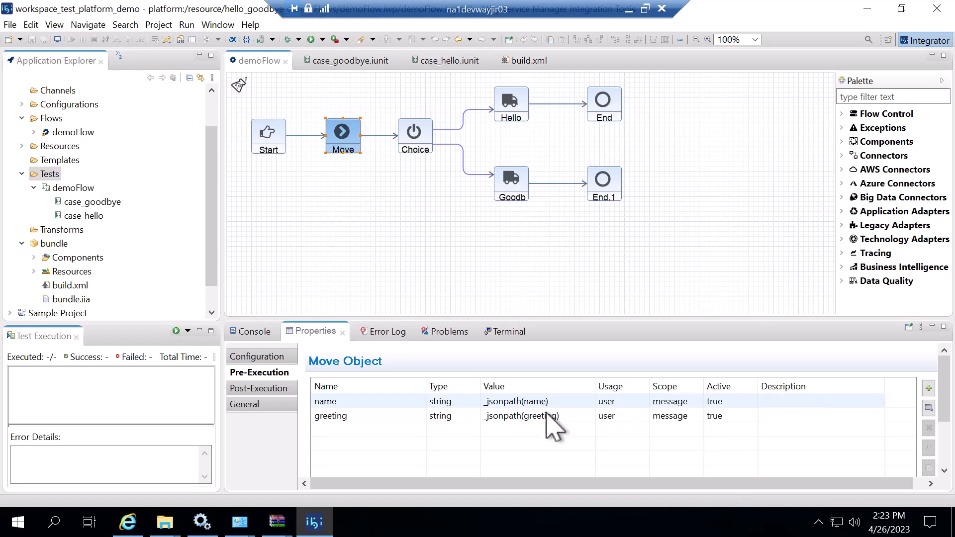
pyautogui.click(426, 144)
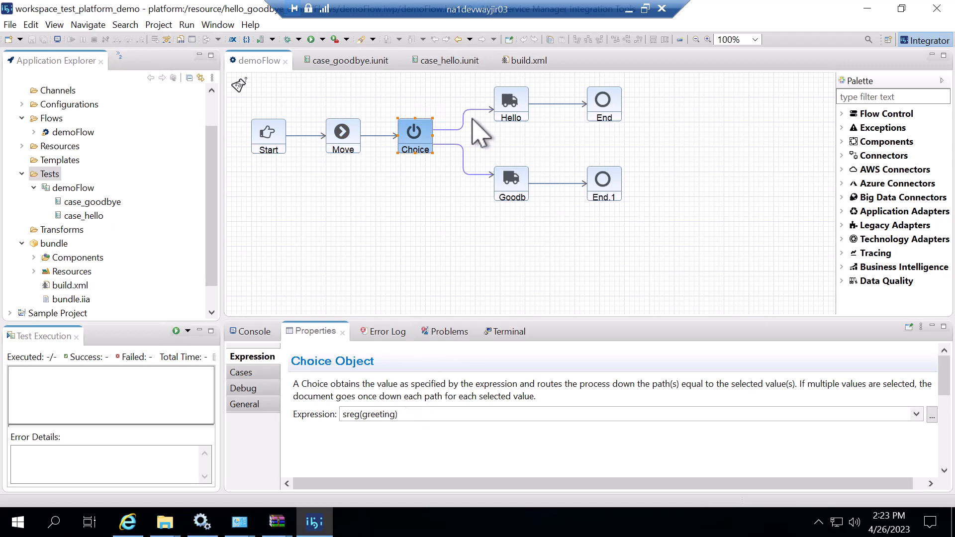
pyautogui.click(506, 103)
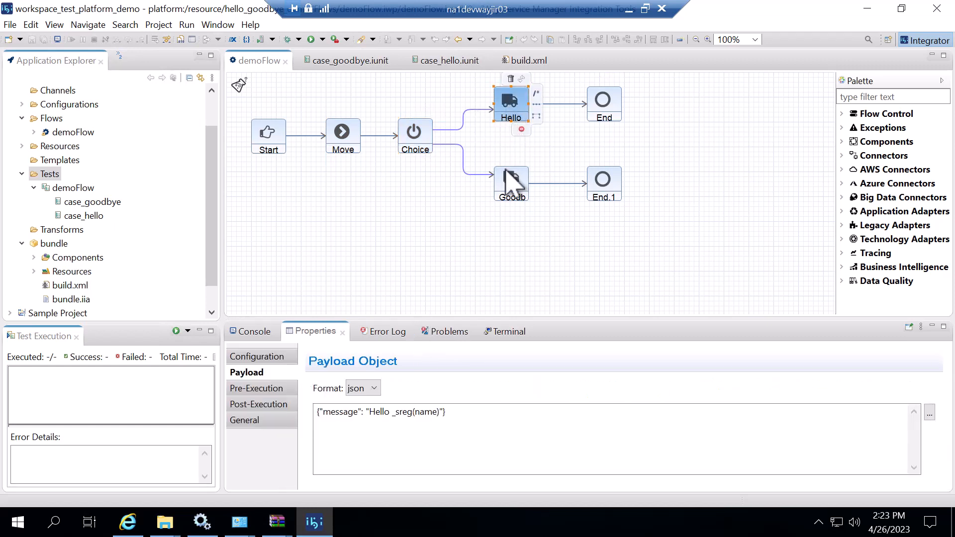
pyautogui.click(512, 205)
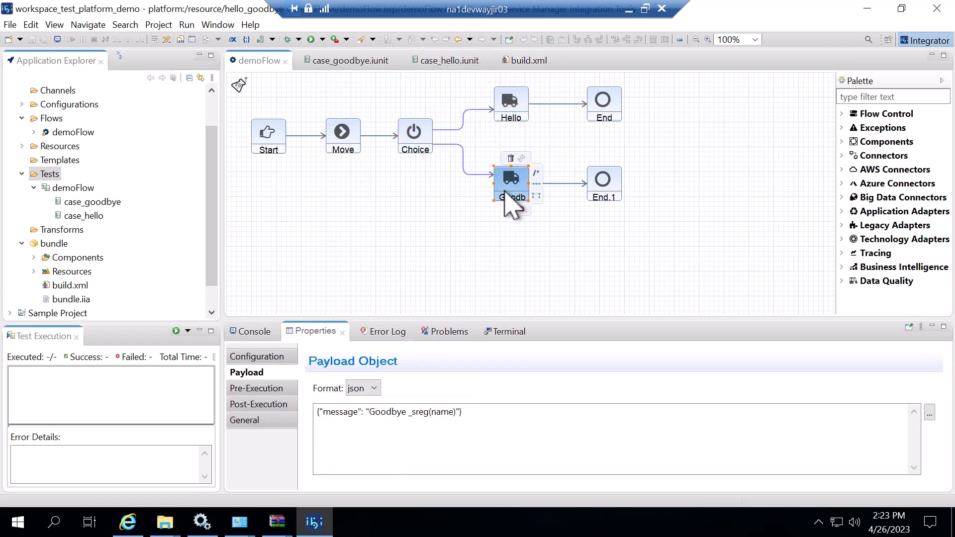
pyautogui.click(510, 111)
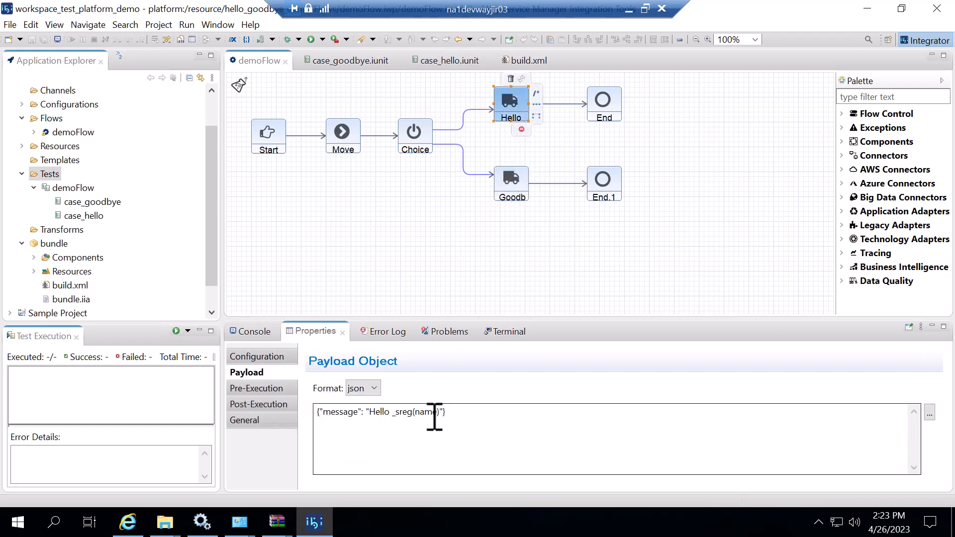
pyautogui.click(508, 194)
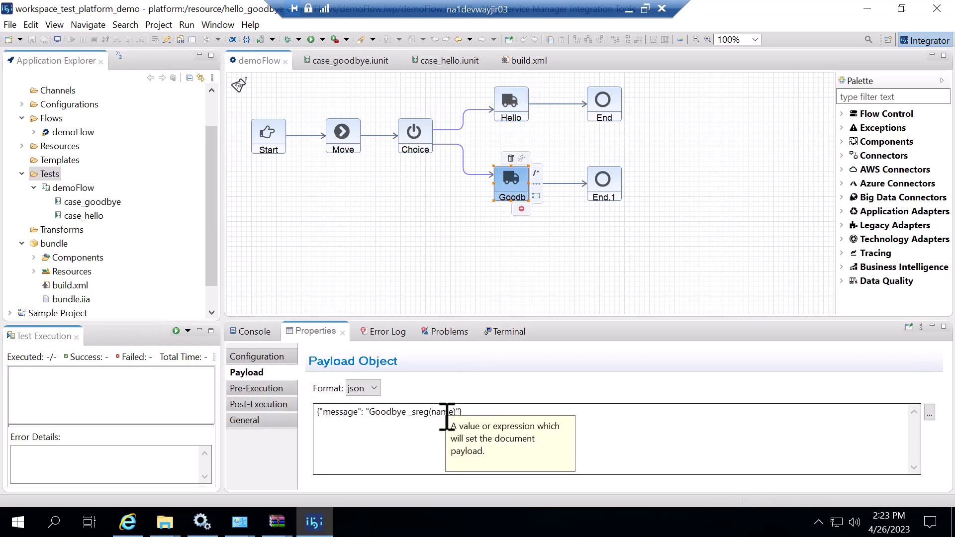
# Inspect the Move object's mock settings in the case_hello test, including the stock events it can emit
pyautogui.click(70, 188)
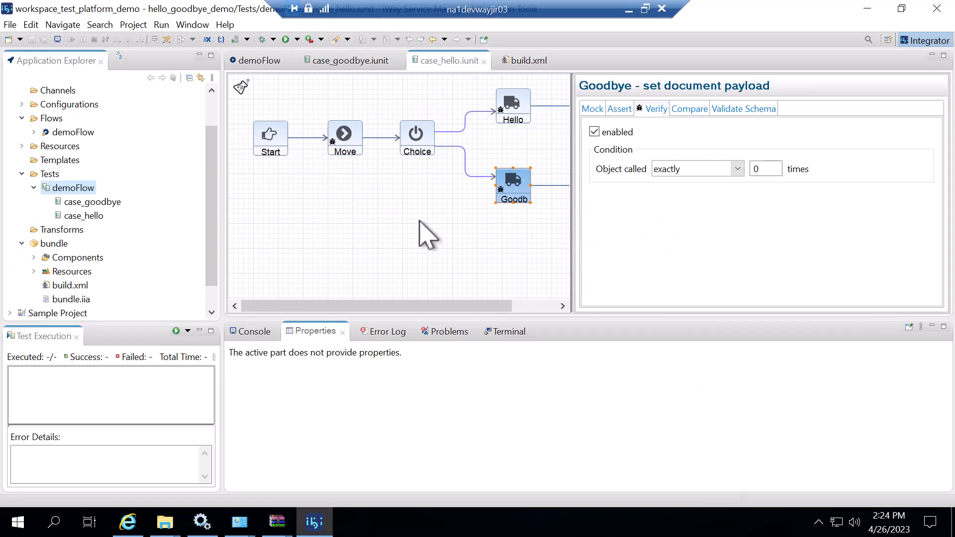
pyautogui.click(341, 145)
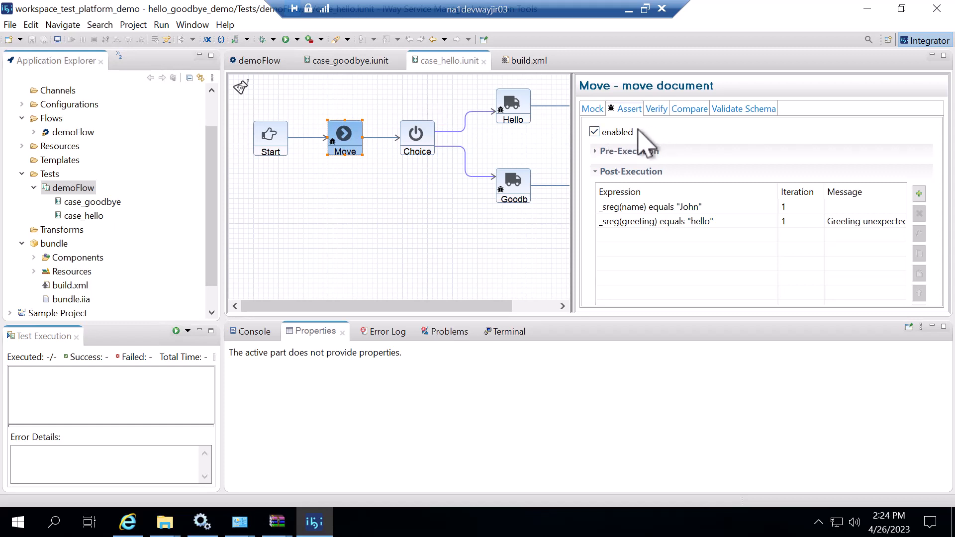
pyautogui.click(597, 109)
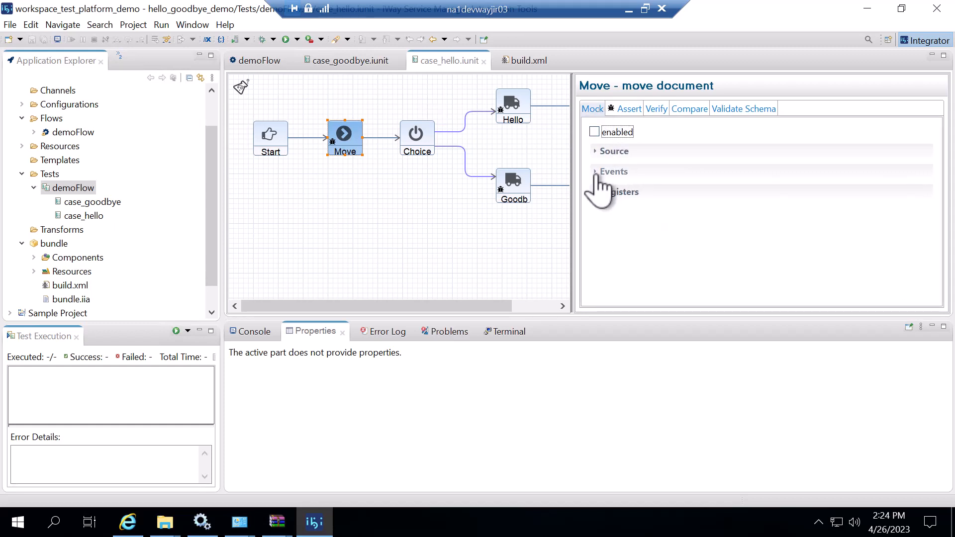
pyautogui.click(596, 172)
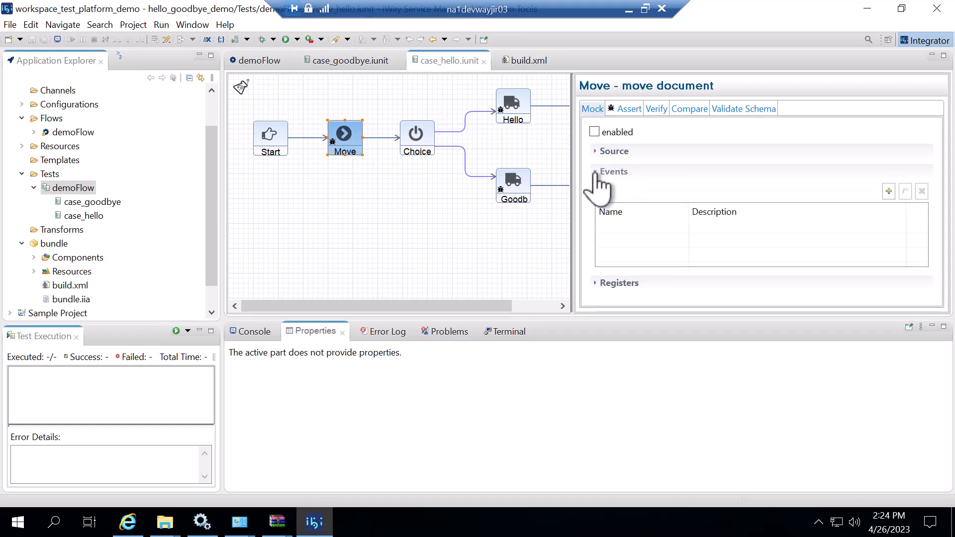
pyautogui.click(888, 192)
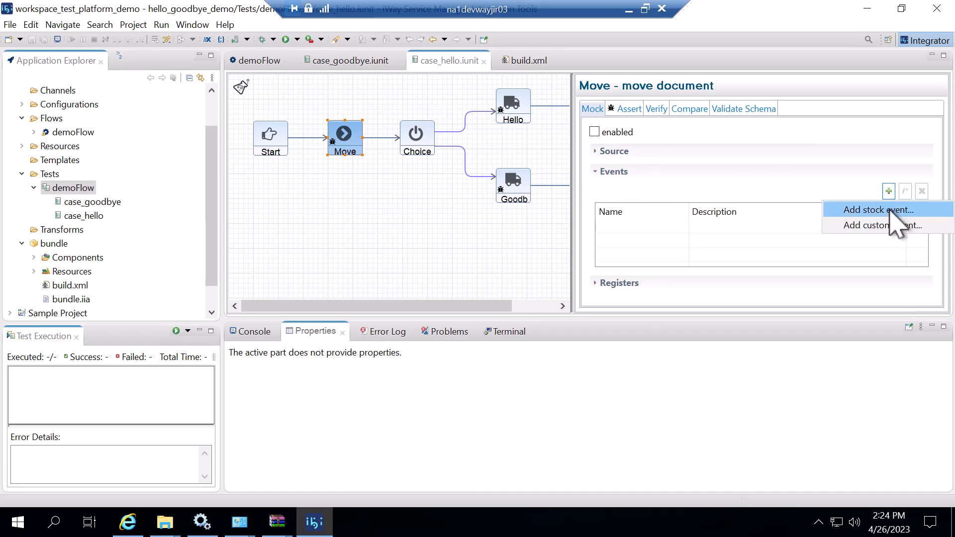
pyautogui.click(888, 211)
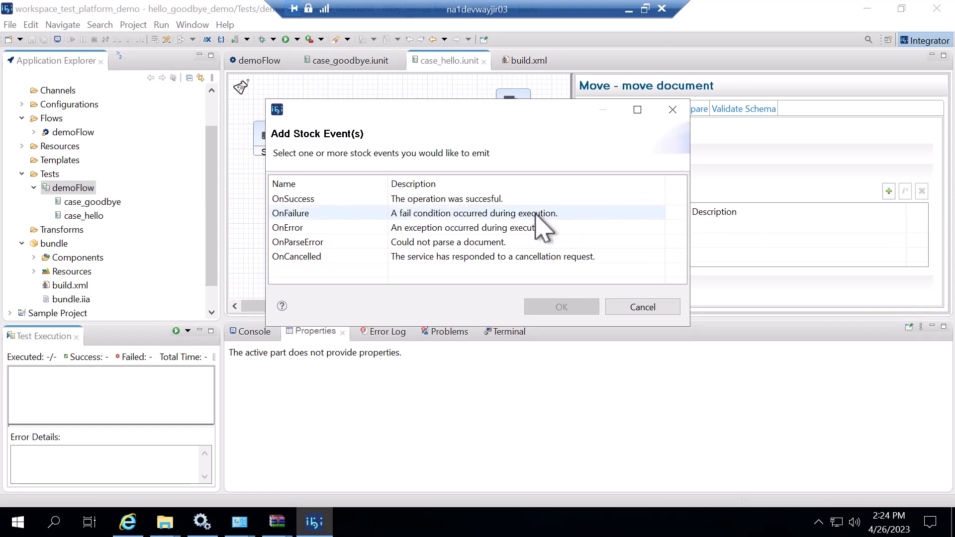
pyautogui.click(642, 307)
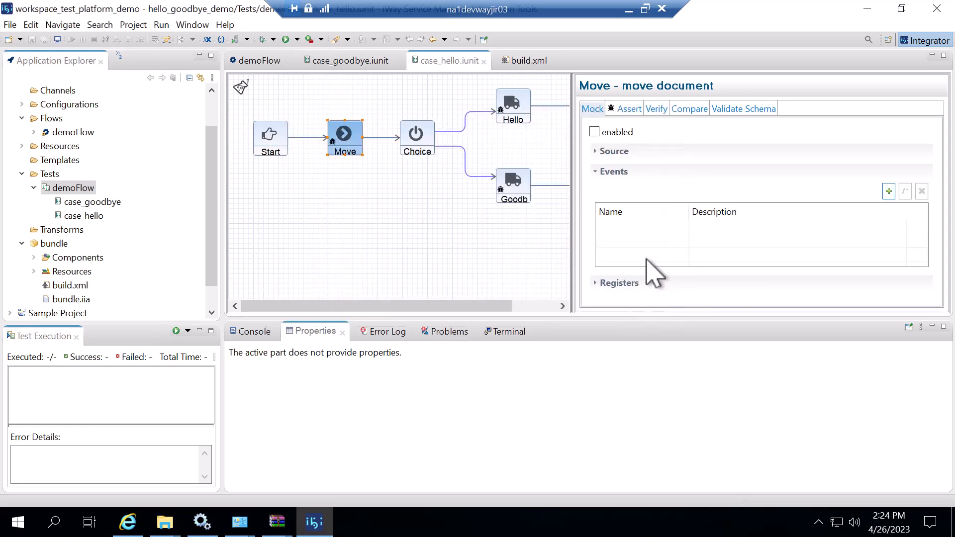
# Review the Move object's post-execution assertions and the assert types that can be added
pyautogui.click(633, 109)
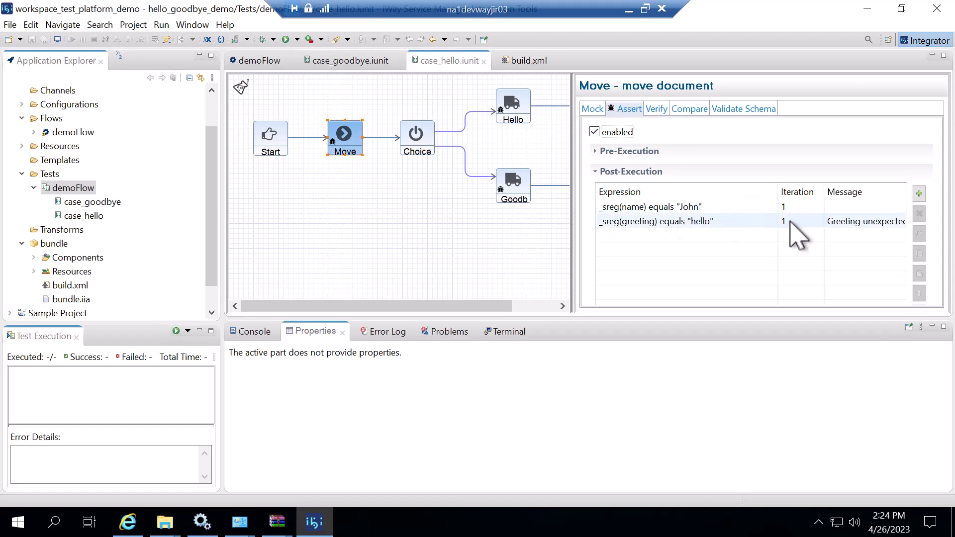
pyautogui.click(919, 195)
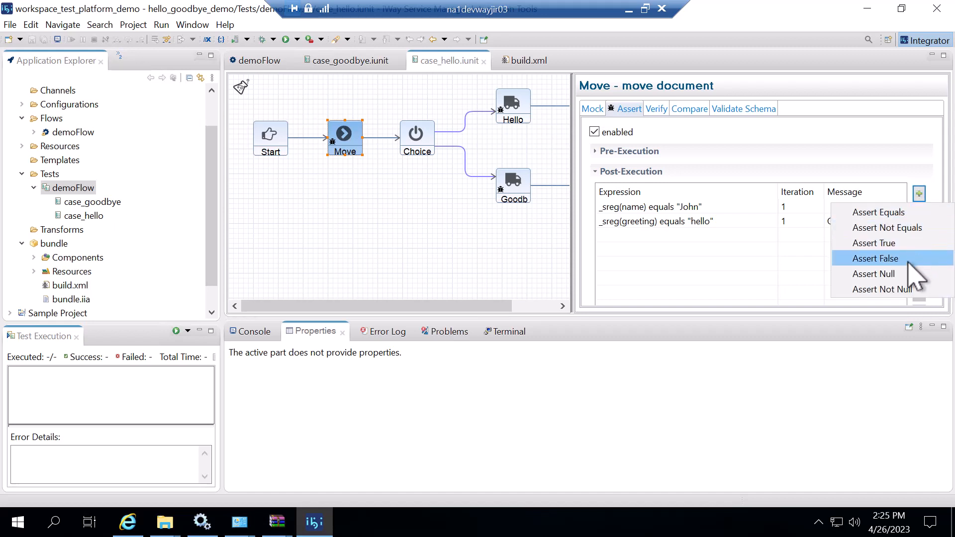
pyautogui.click(899, 168)
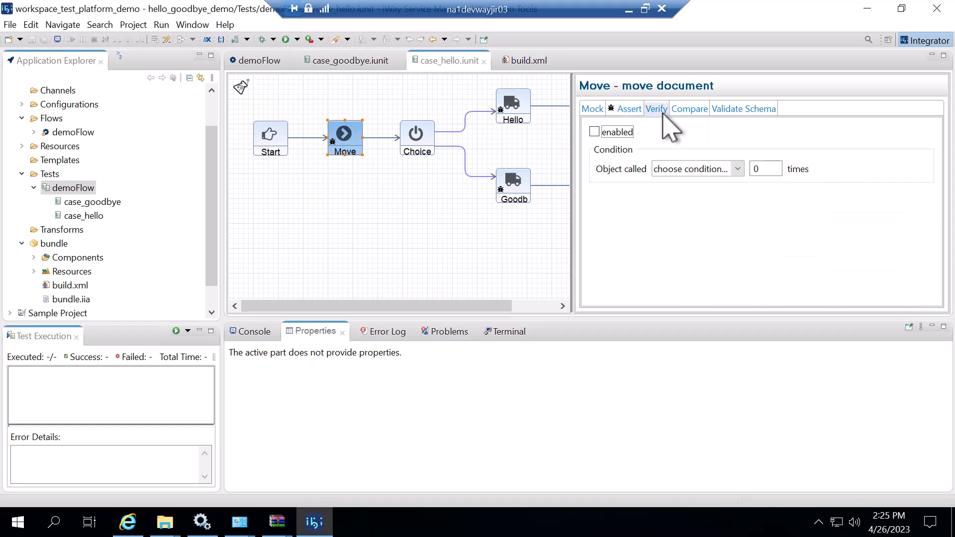
# Examine the Move object's verify conditions, document comparison types and schema validation settings
pyautogui.click(740, 169)
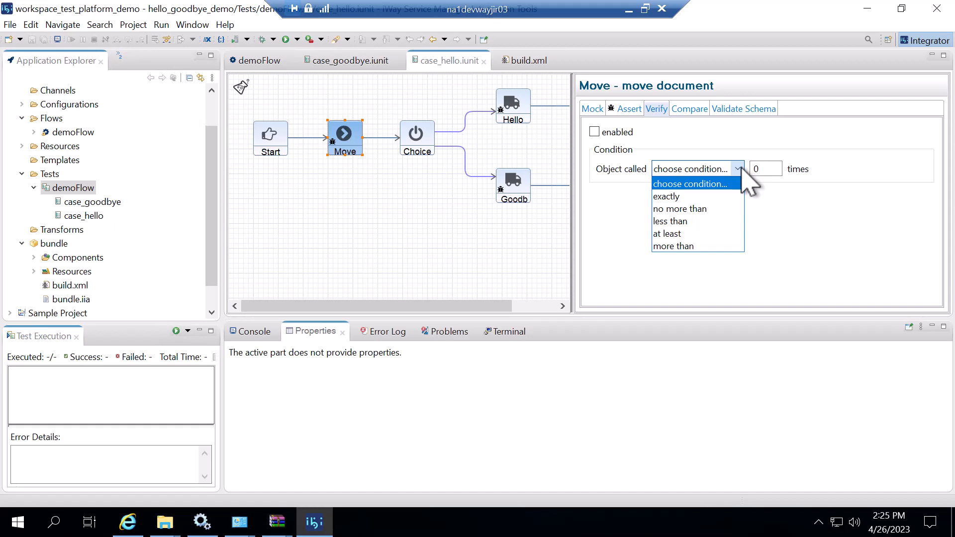
pyautogui.click(700, 112)
pyautogui.click(698, 111)
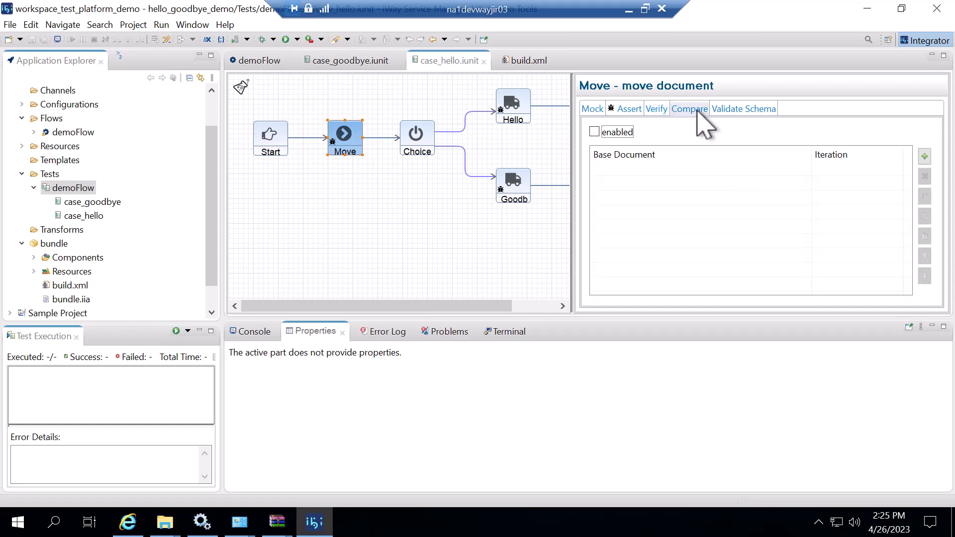
pyautogui.click(925, 156)
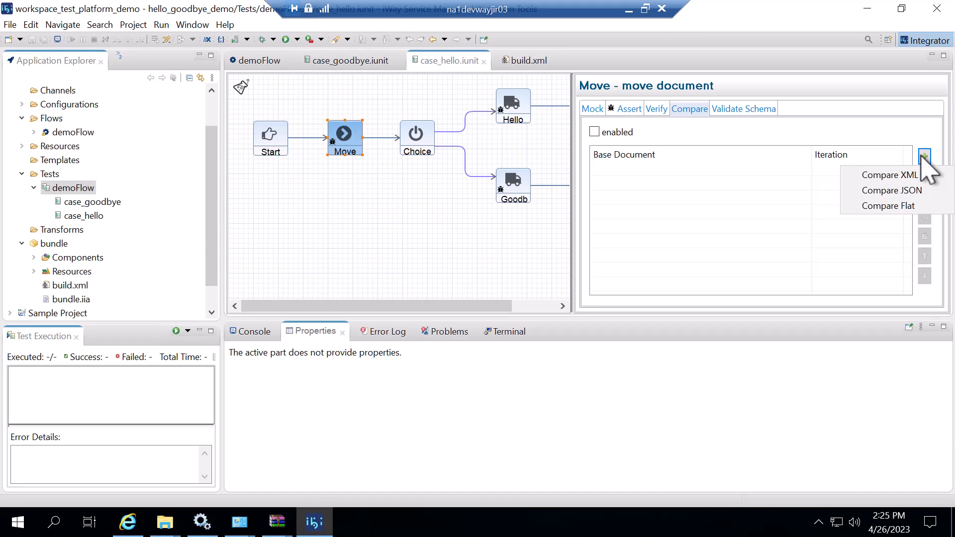
pyautogui.click(747, 109)
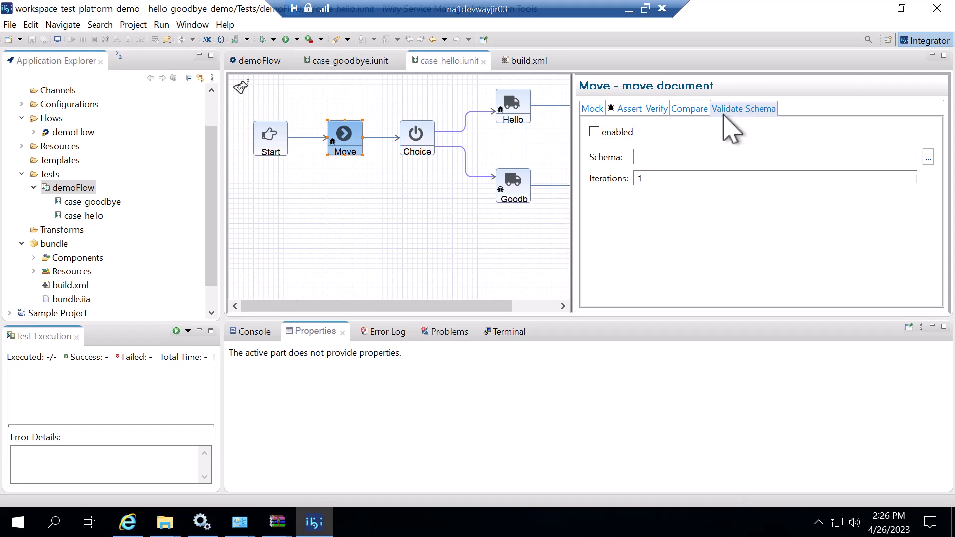
# Compare the checks set on the Hello and Goodbye objects in the case_hello and case_goodbye tests
pyautogui.click(518, 119)
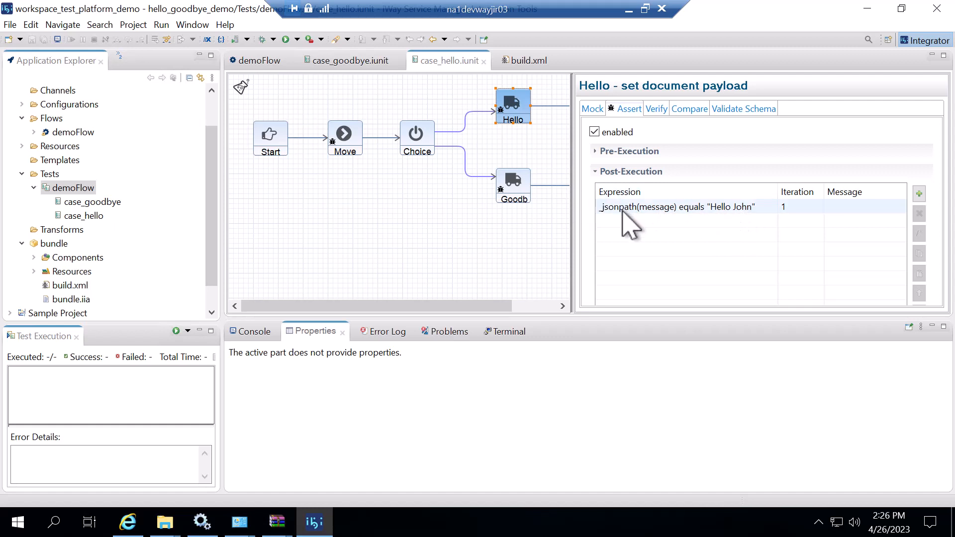
pyautogui.click(521, 187)
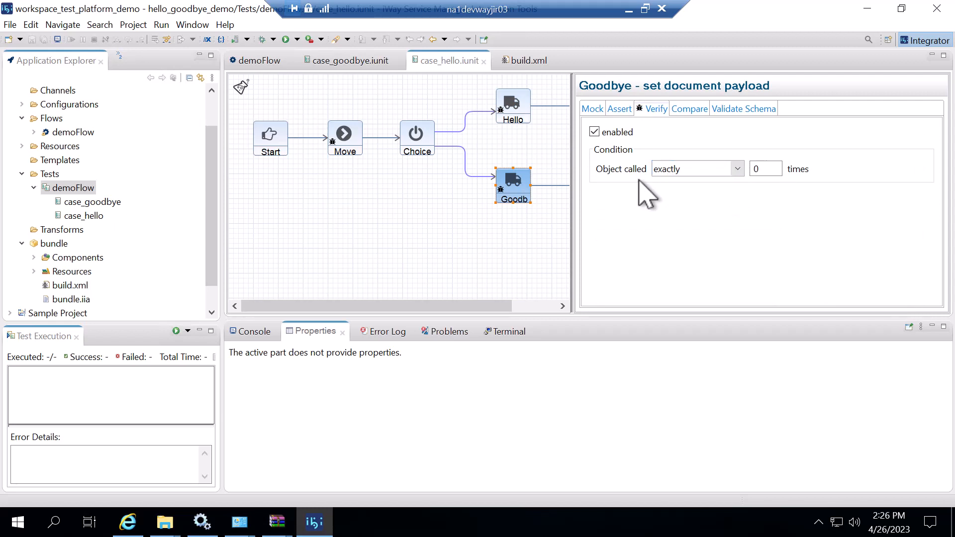
pyautogui.click(358, 63)
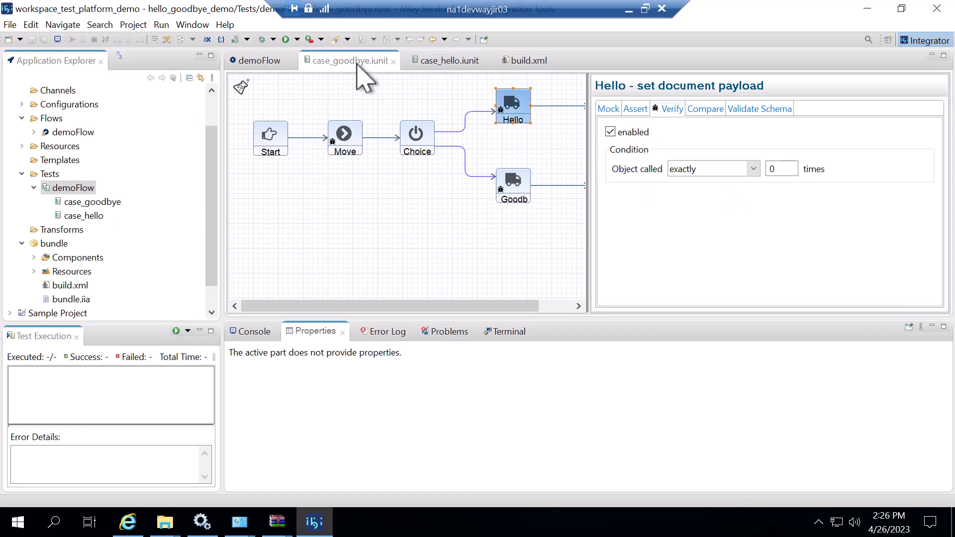
pyautogui.click(513, 185)
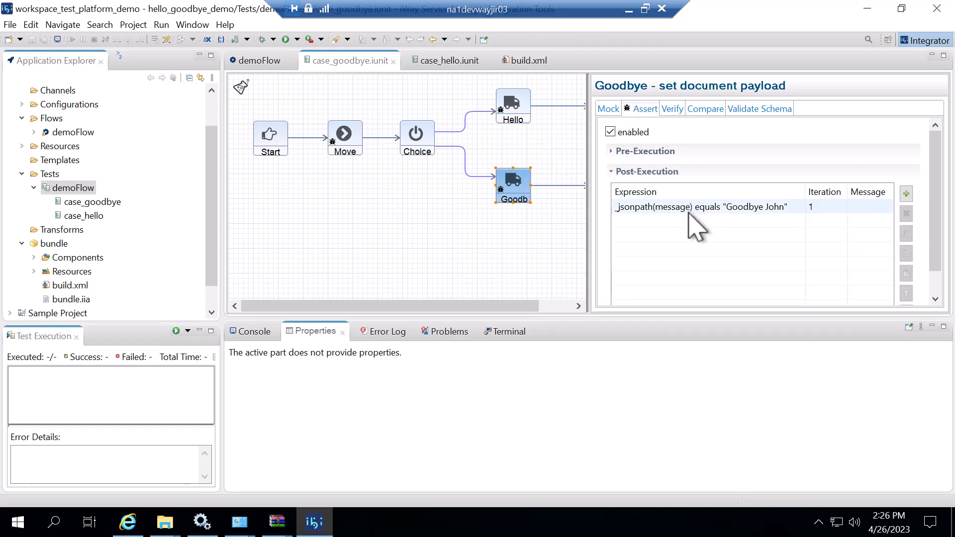
pyautogui.click(523, 107)
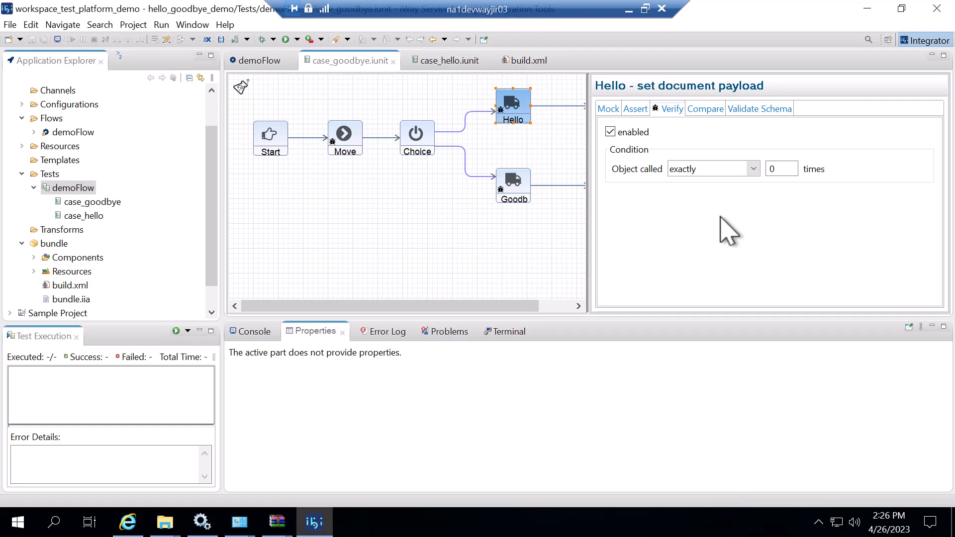
# Run the whole demoFlow test suite and rerun it without restarting the server
pyautogui.rightClick(91, 192)
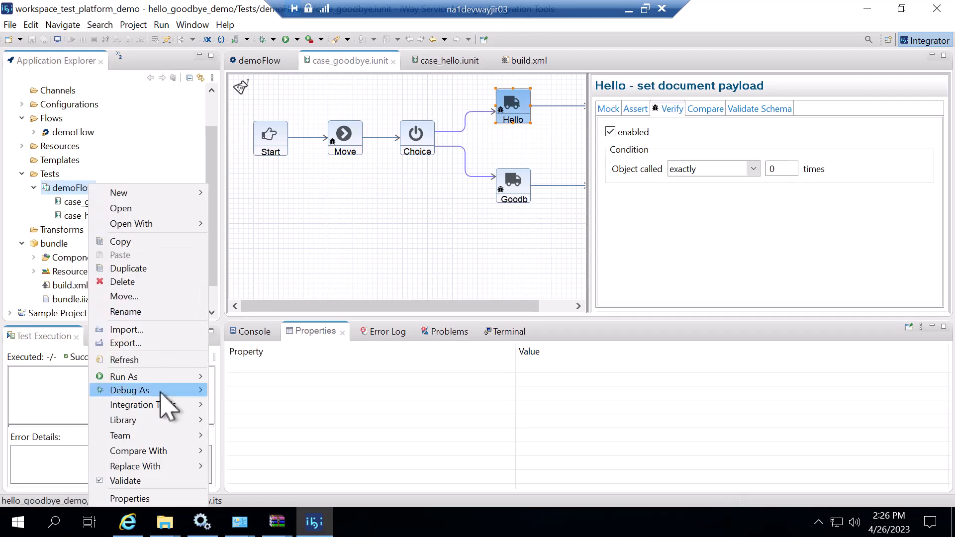
pyautogui.moveTo(205, 378)
pyautogui.click(258, 377)
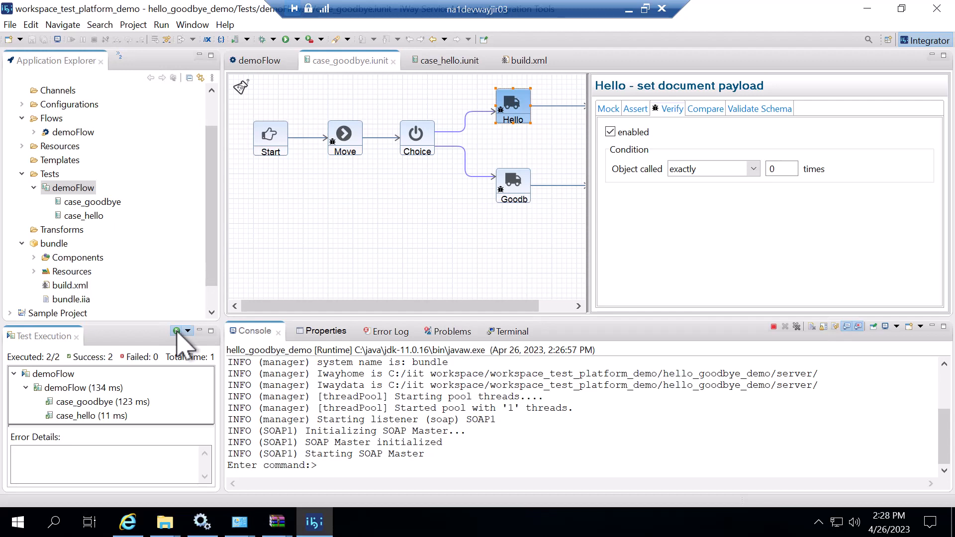
pyautogui.click(176, 331)
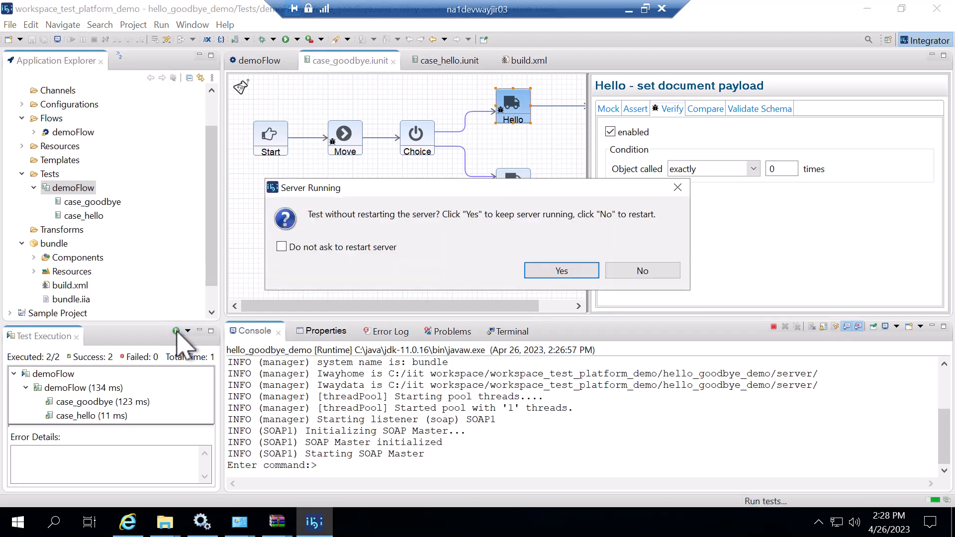
pyautogui.click(565, 271)
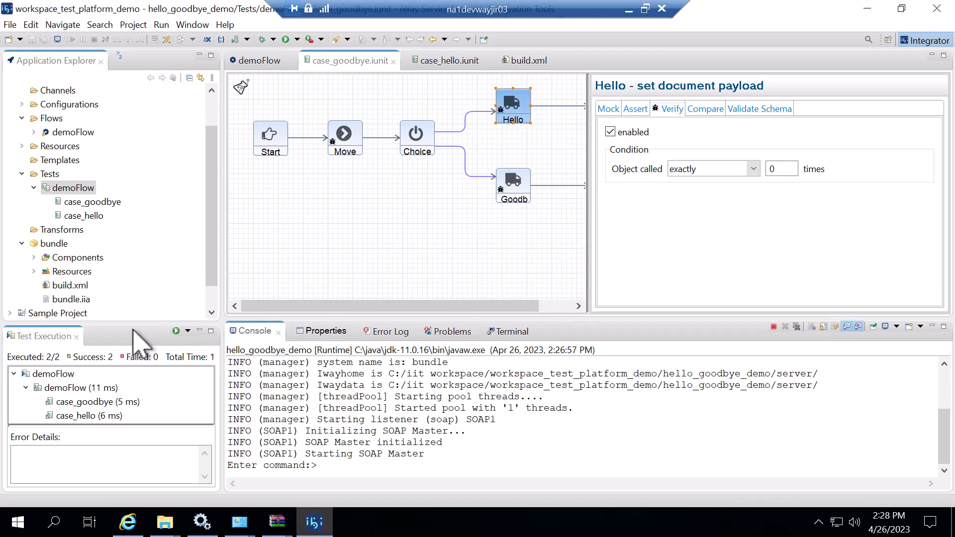
# Run only the case_goodbye test, keeping the server running
pyautogui.click(106, 214)
pyautogui.rightClick(102, 202)
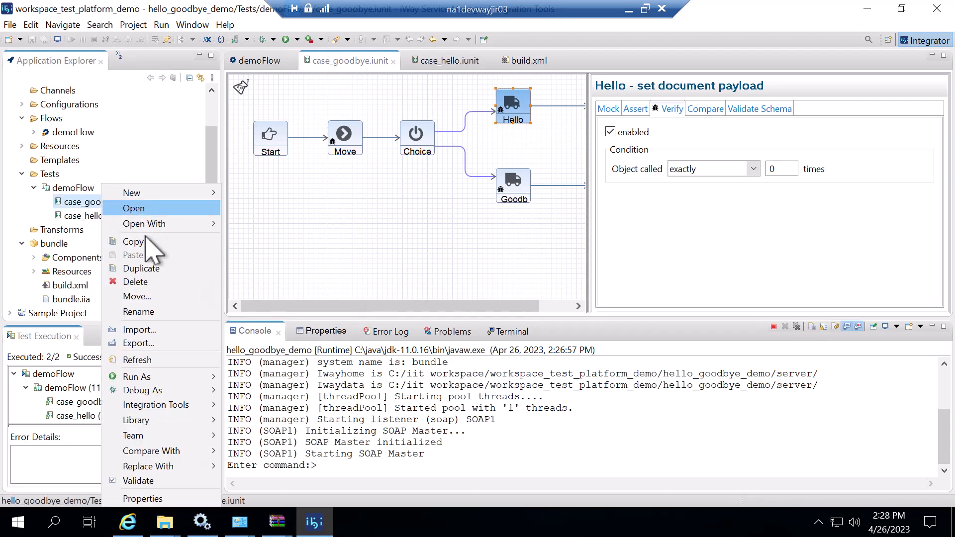
pyautogui.moveTo(169, 380)
pyautogui.click(252, 377)
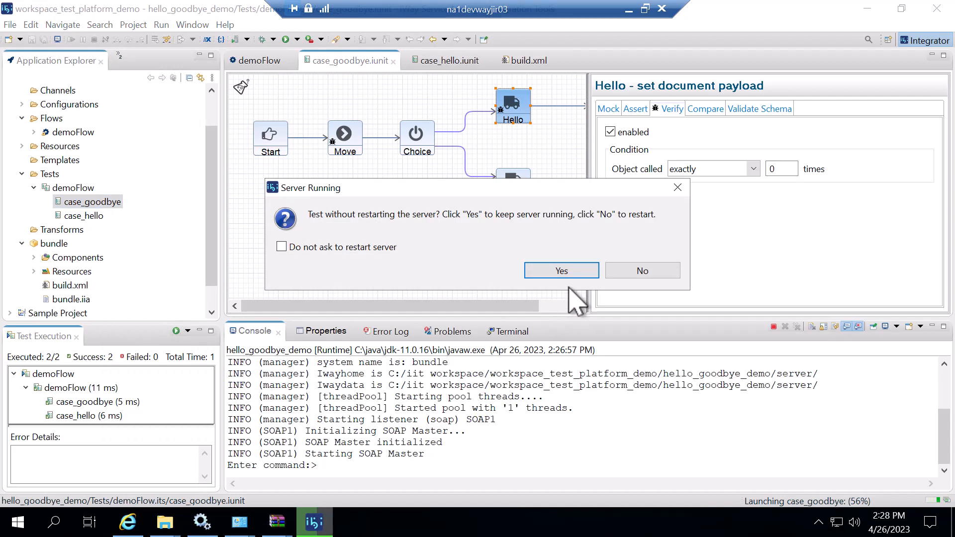
pyautogui.click(562, 271)
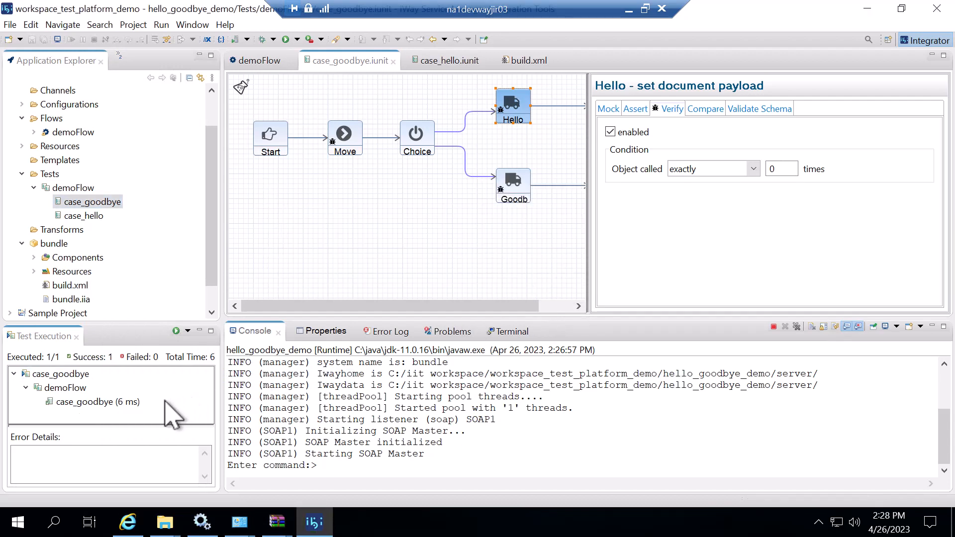
# View the runtests target in the bundle's build.xml file
pyautogui.click(69, 285)
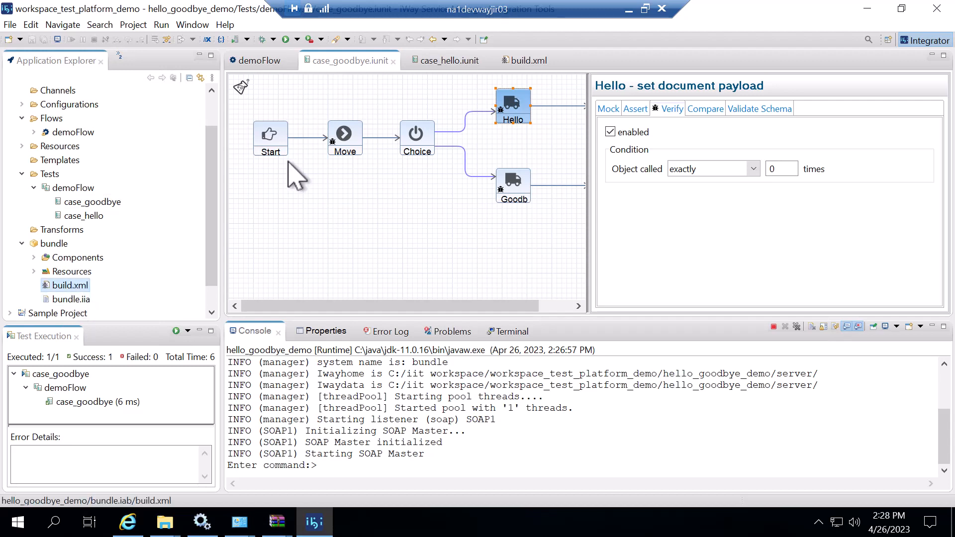
pyautogui.click(537, 61)
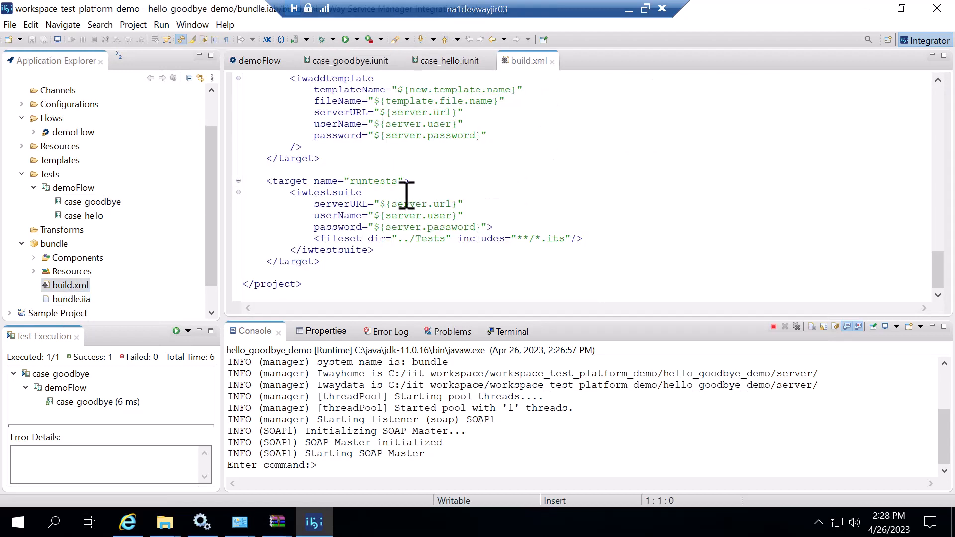